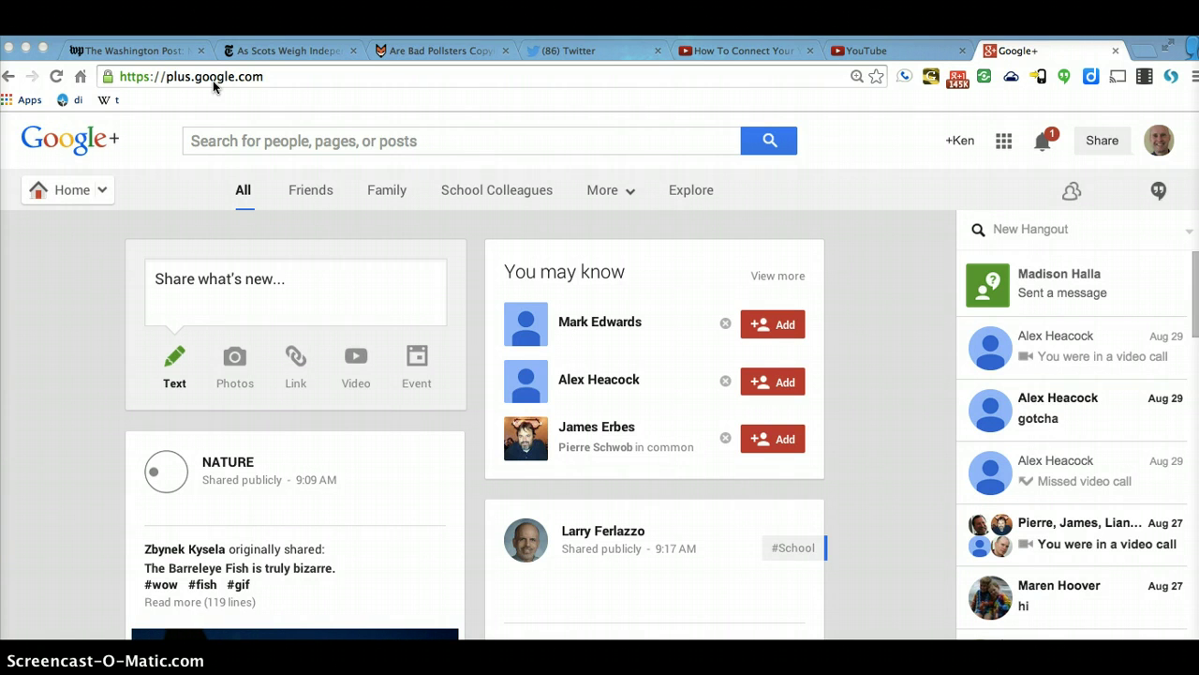
# - Watch the YouTube tutorial on connecting Google+ to YouTube from 2:14 with the volume raised, and pause it at 5:04
pyautogui.click(710, 55)
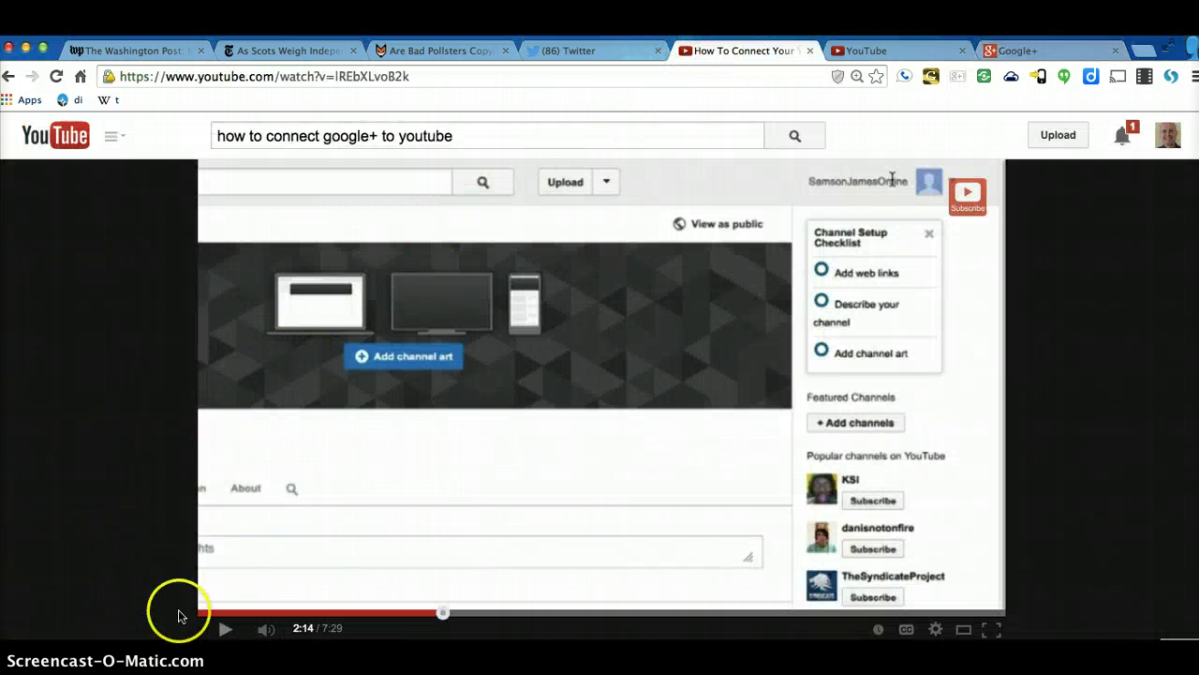
pyautogui.click(224, 630)
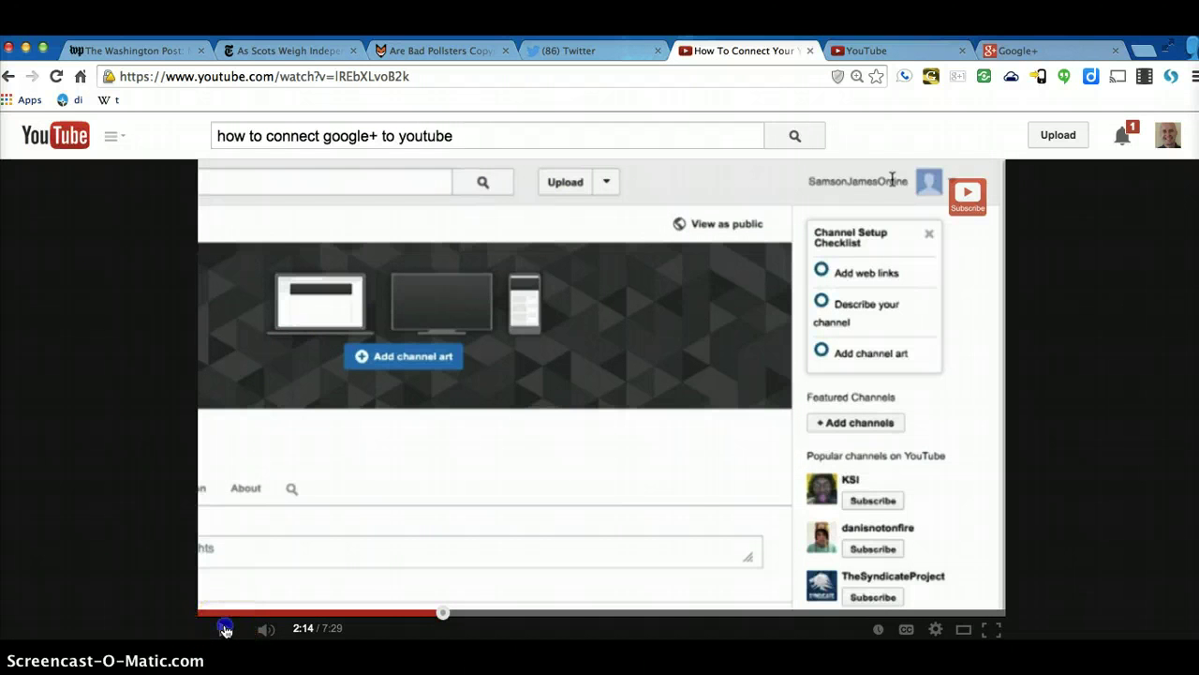
pyautogui.press('XF86AudioRaiseVolume')
pyautogui.press('XF86AudioRaiseVolume')
pyautogui.press('XF86AudioRaiseVolume')
pyautogui.press('XF86AudioRaiseVolume')
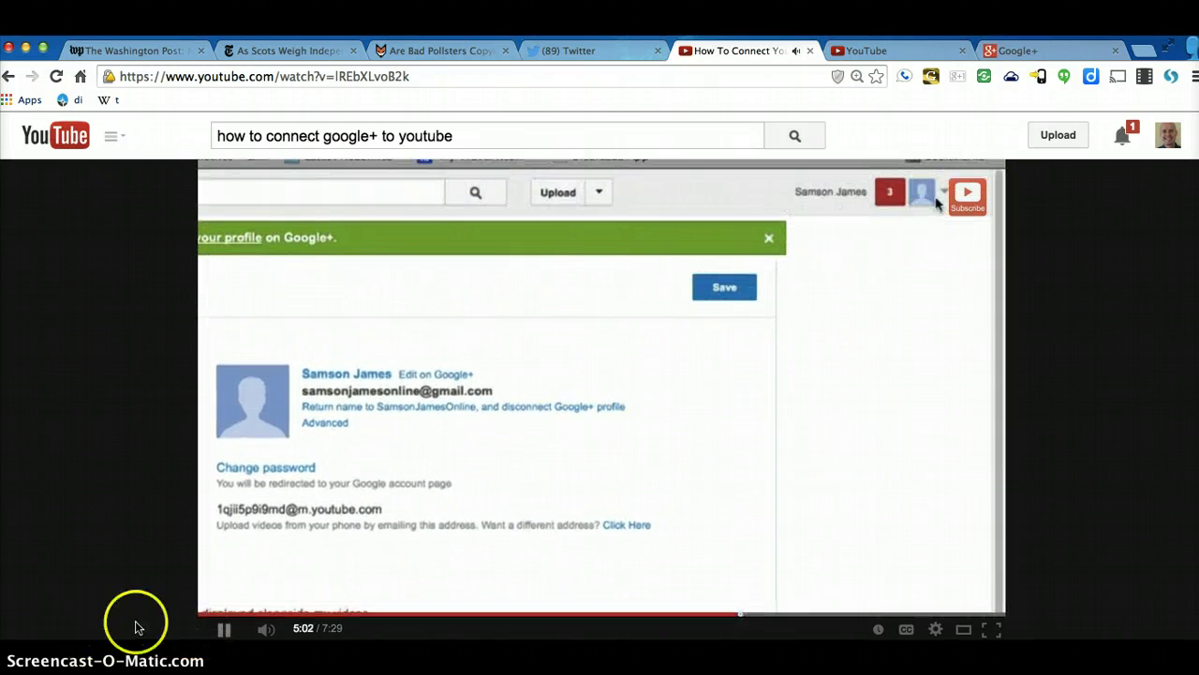
pyautogui.click(225, 629)
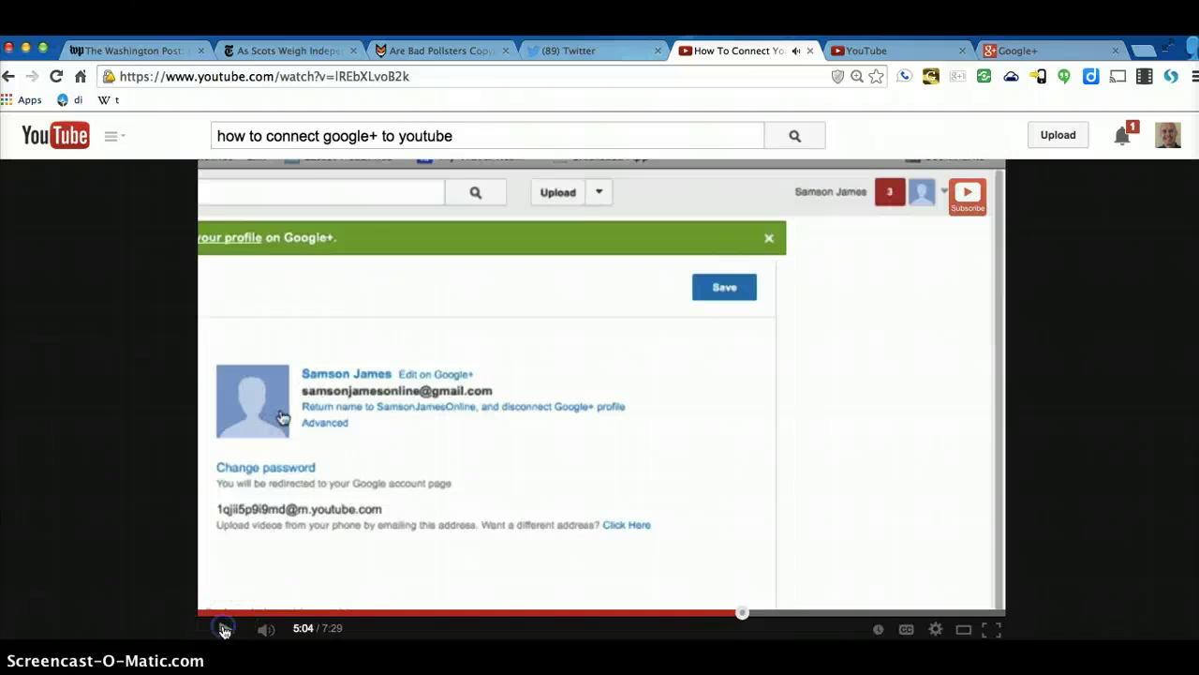
# - Go to your own channel on the YouTube home page and open its Video Manager
pyautogui.click(894, 51)
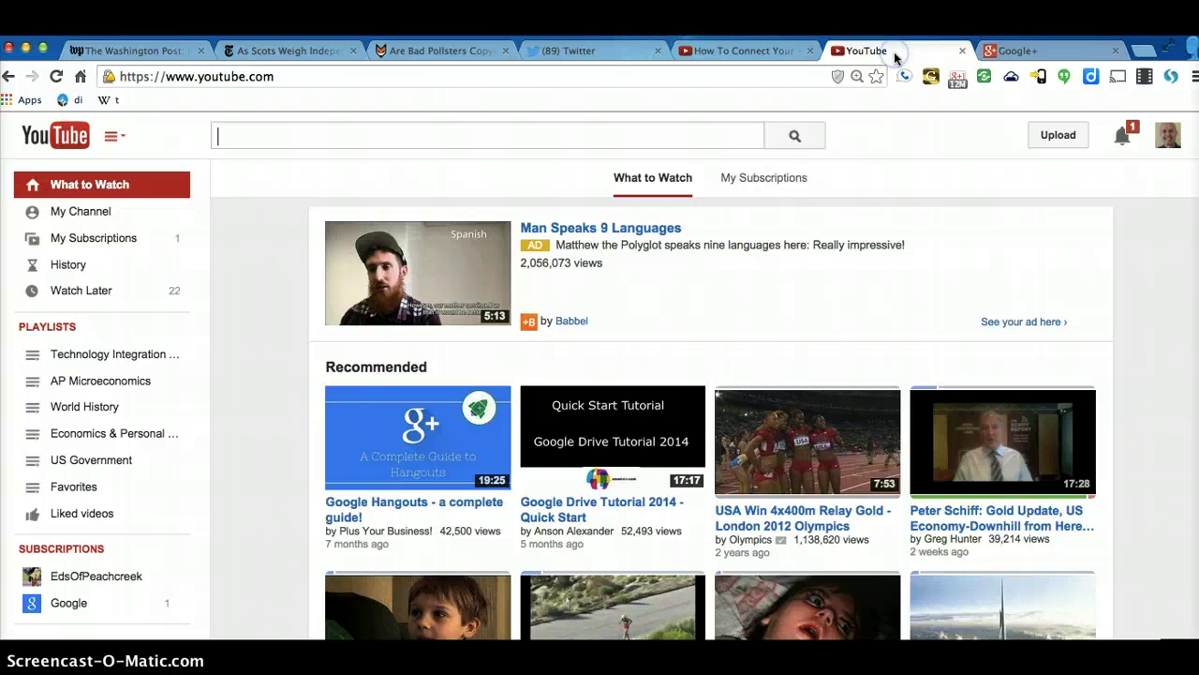
pyautogui.click(486, 132)
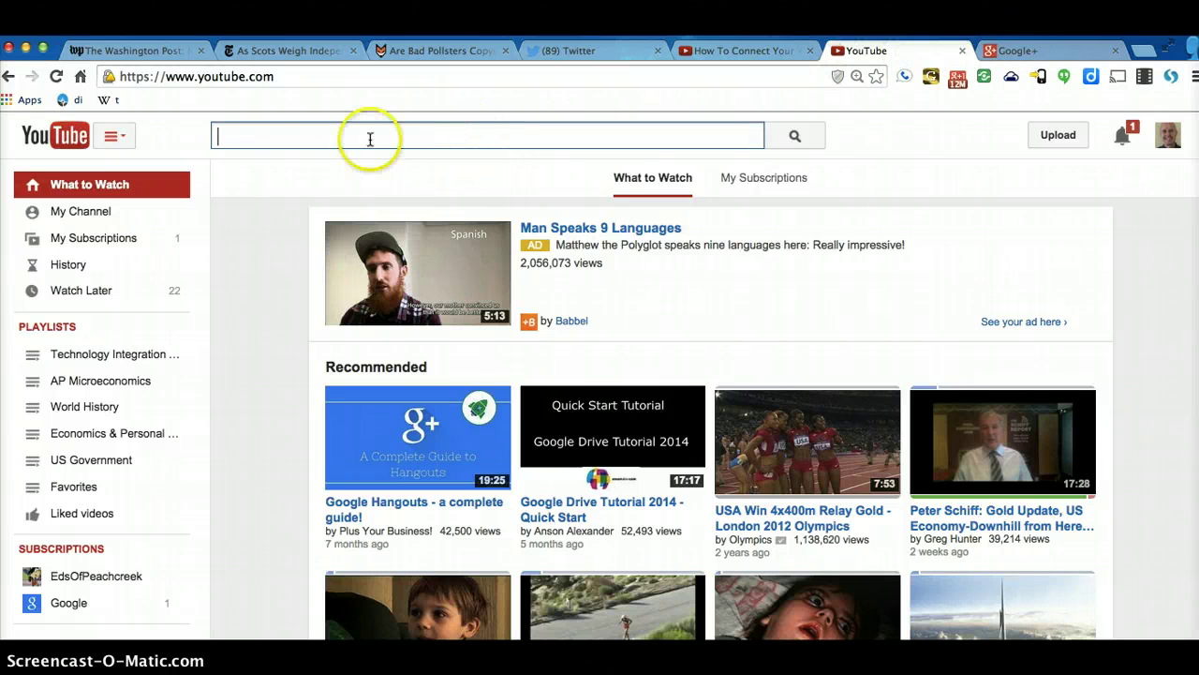
pyautogui.click(78, 212)
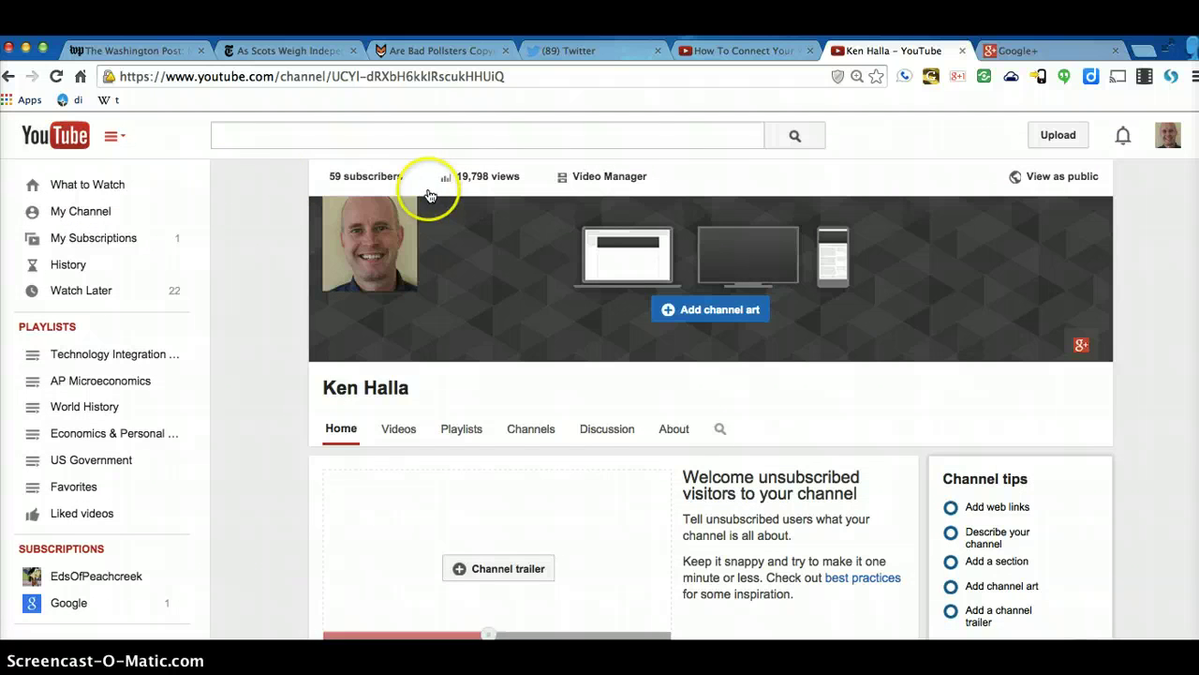
pyautogui.click(600, 181)
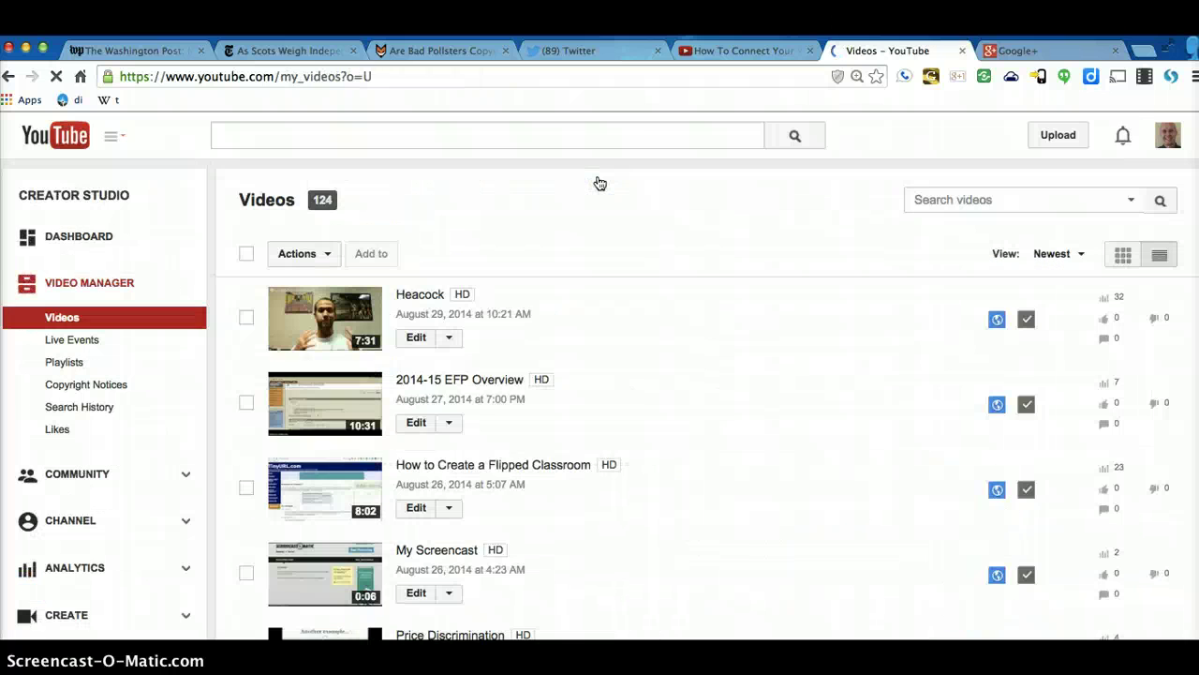
# - Select the newest video, view its available editing options, and deselect it again
pyautogui.click(246, 320)
pyautogui.click(449, 339)
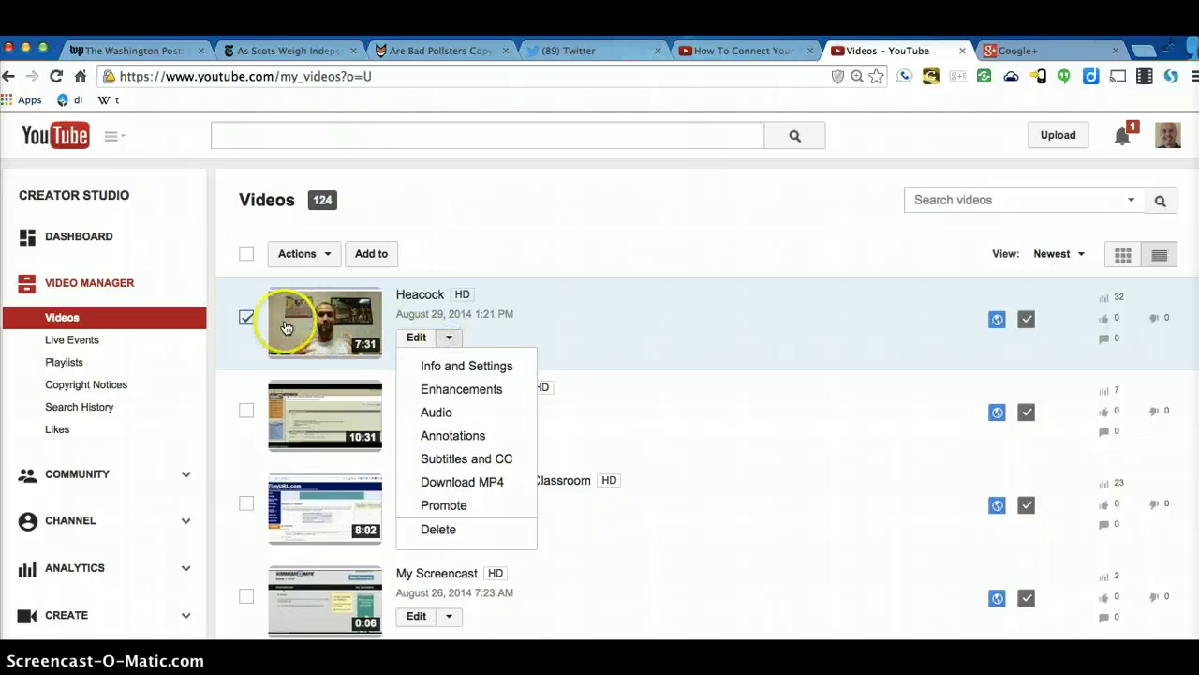
pyautogui.click(247, 318)
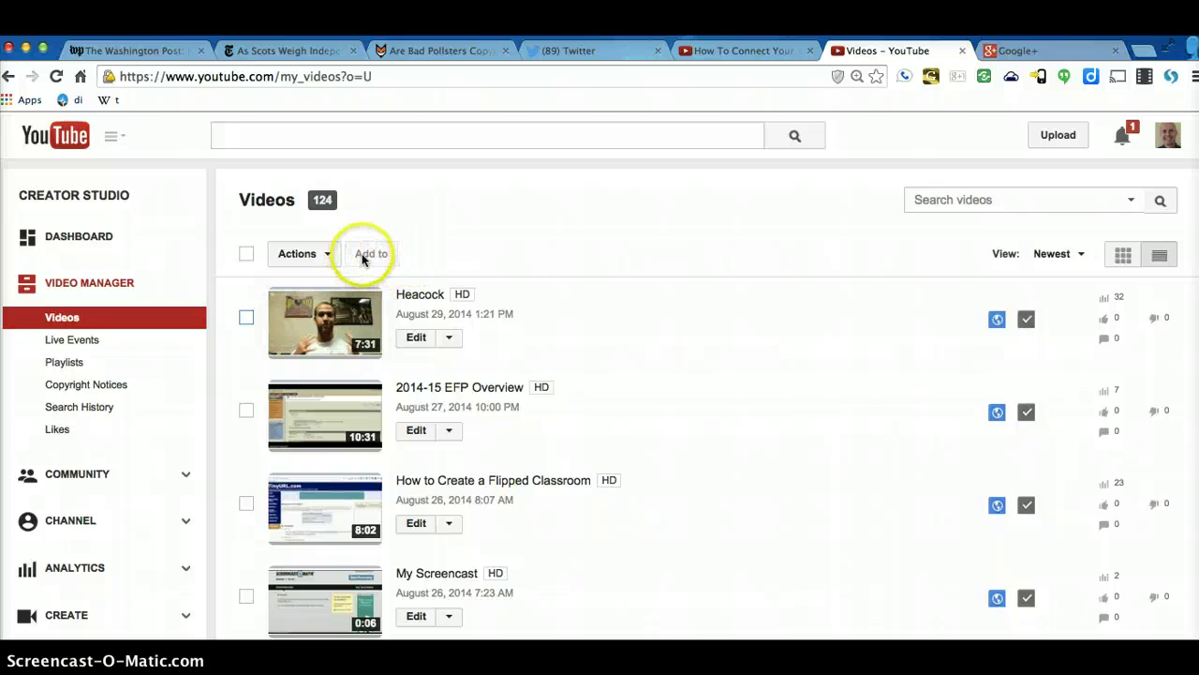
# - Show the channel's live events and start the Hangout On Air for the upcoming "Test" event
pyautogui.click(108, 342)
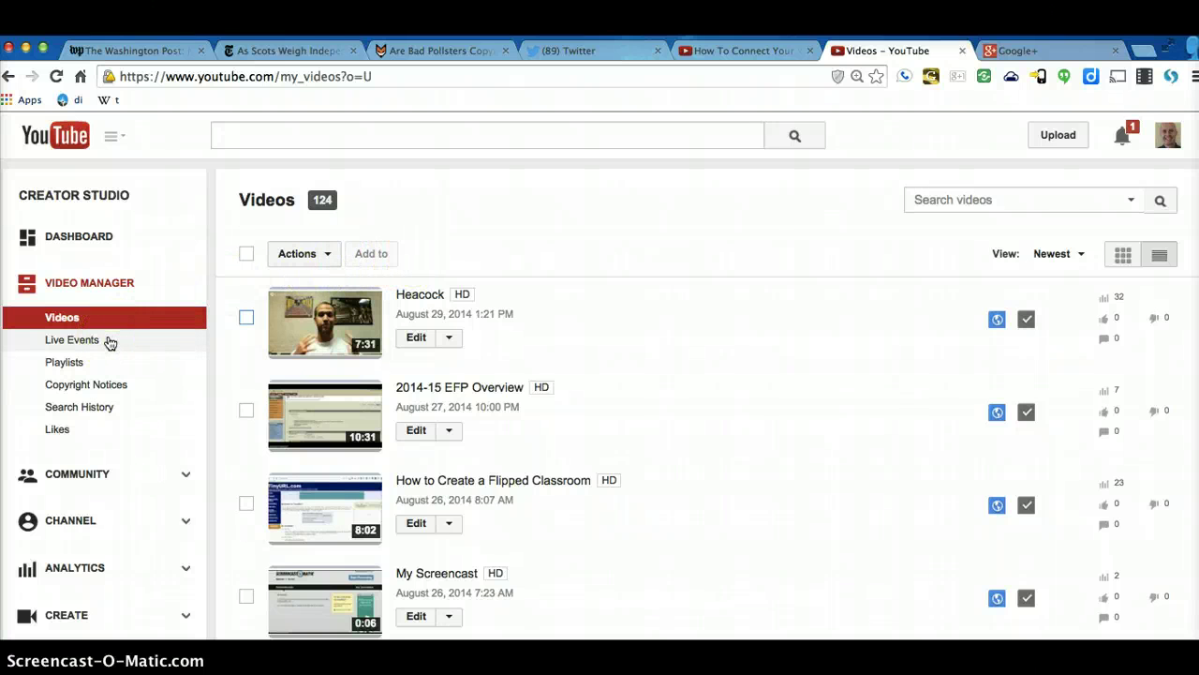
pyautogui.click(108, 340)
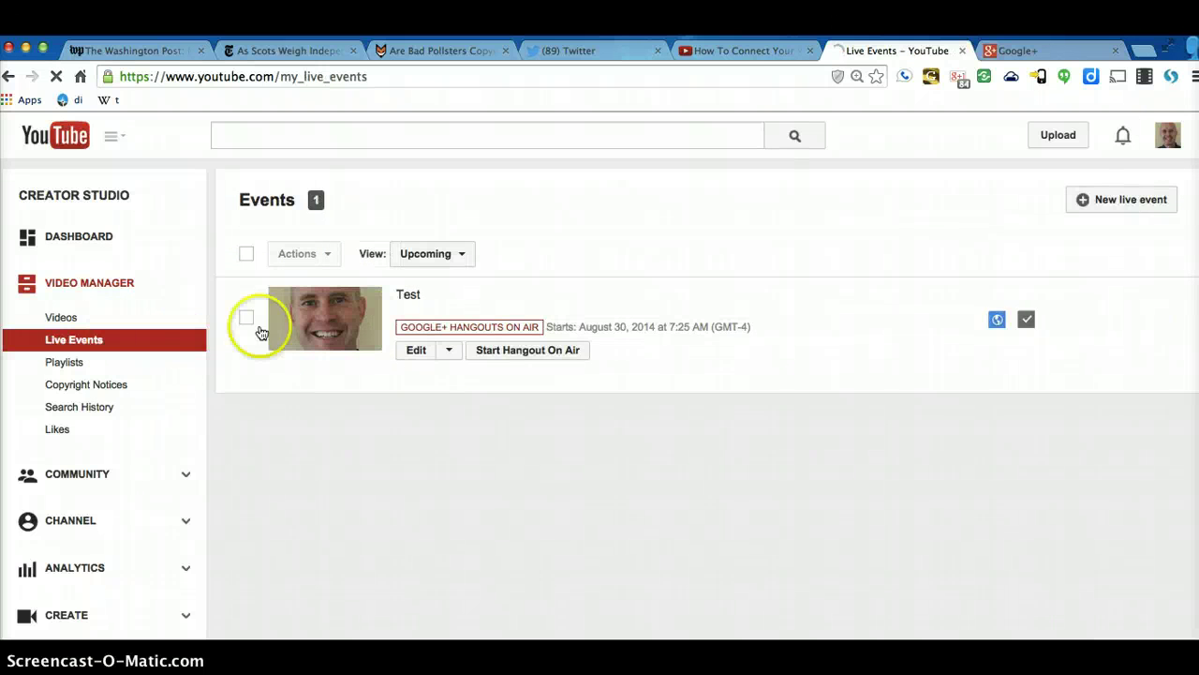
pyautogui.click(506, 351)
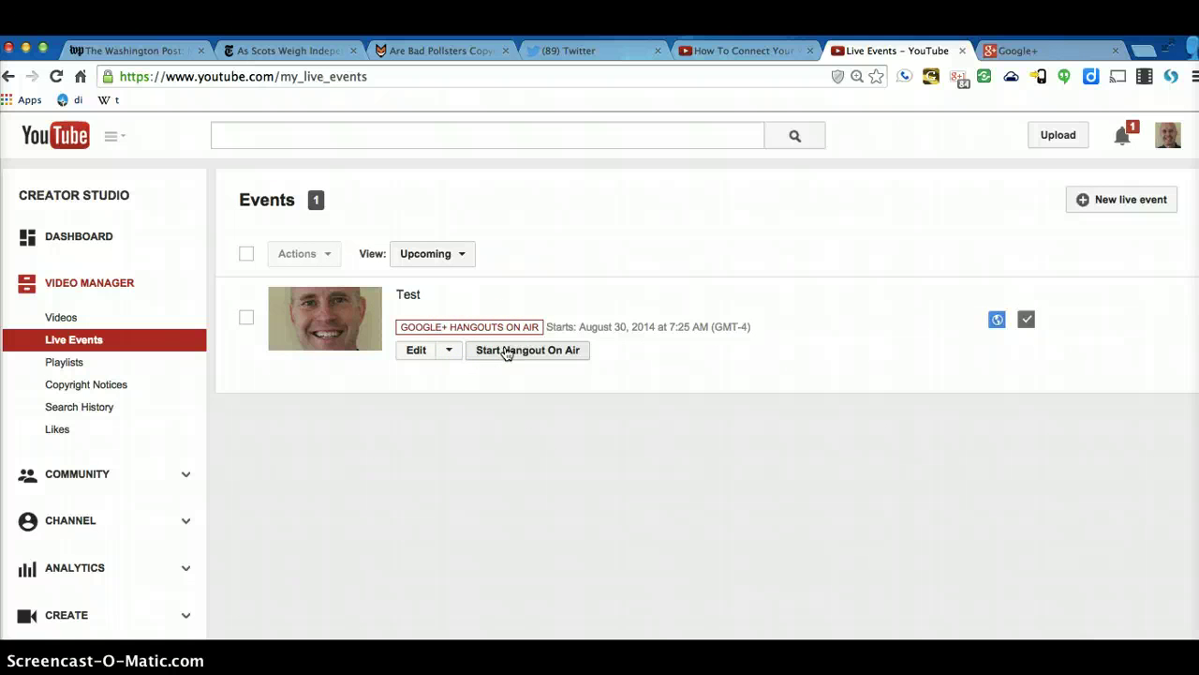
pyautogui.click(506, 352)
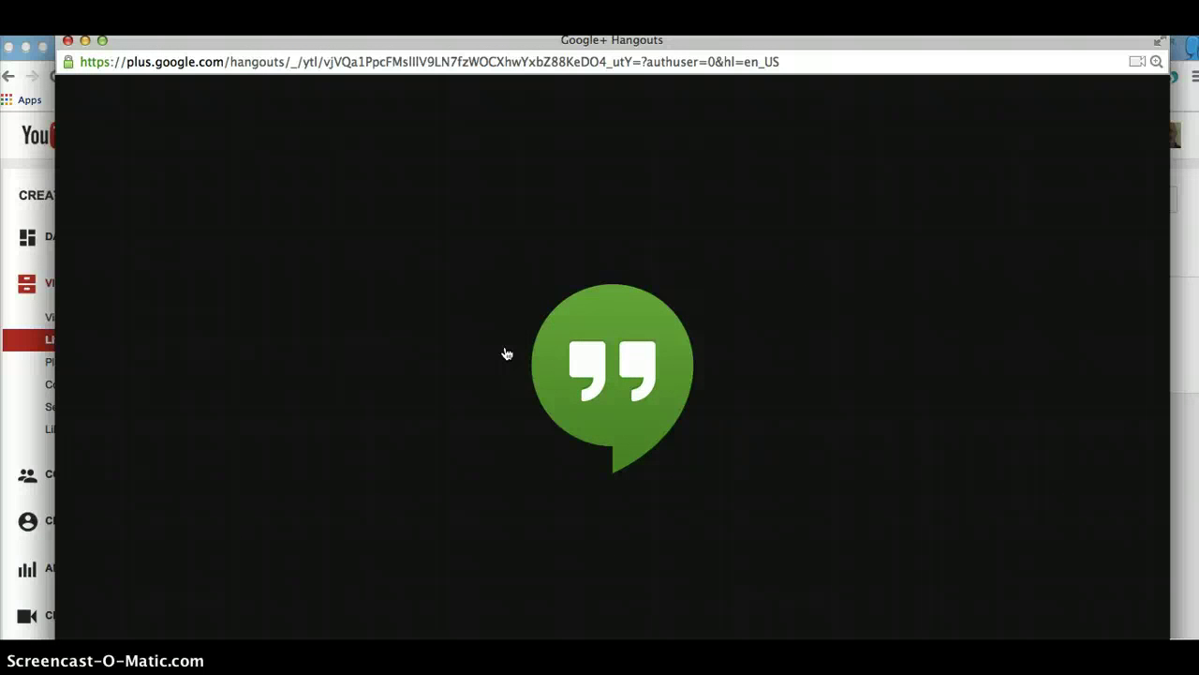
pyautogui.click(683, 187)
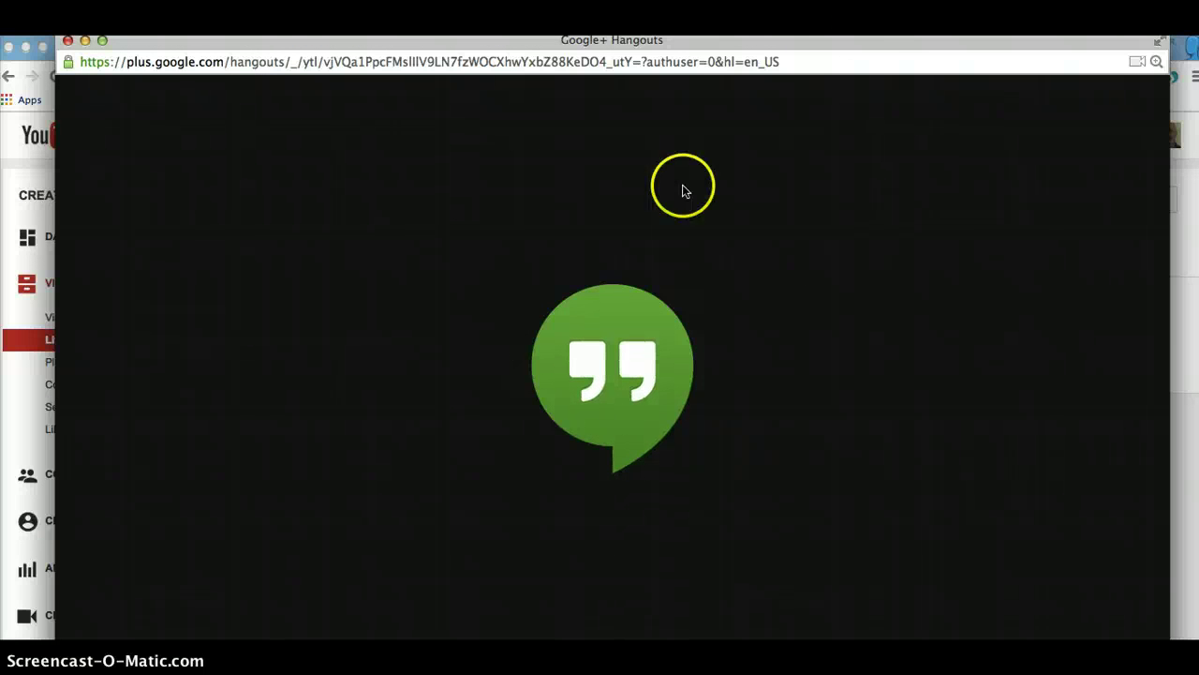
pyautogui.click(812, 59)
pyautogui.click(601, 126)
pyautogui.click(546, 228)
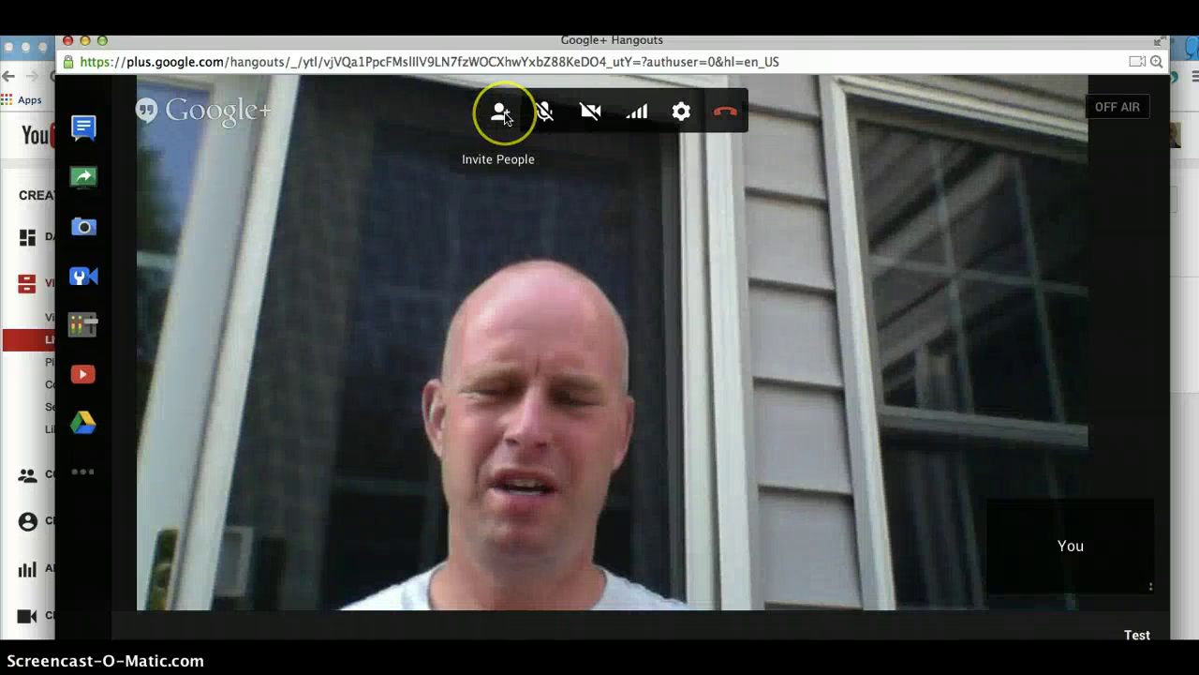
# - Review the hangout's shareable link and the circles available for invitations, and close the invitation dialog without inviting anyone
pyautogui.click(503, 114)
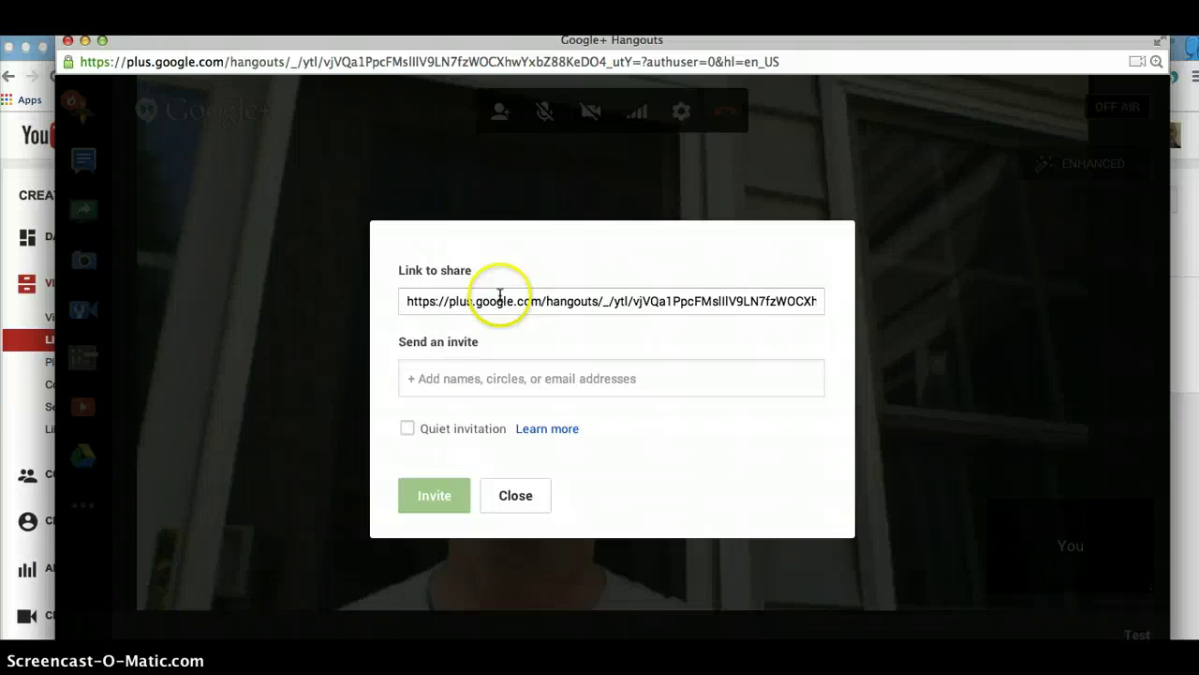
pyautogui.click(447, 372)
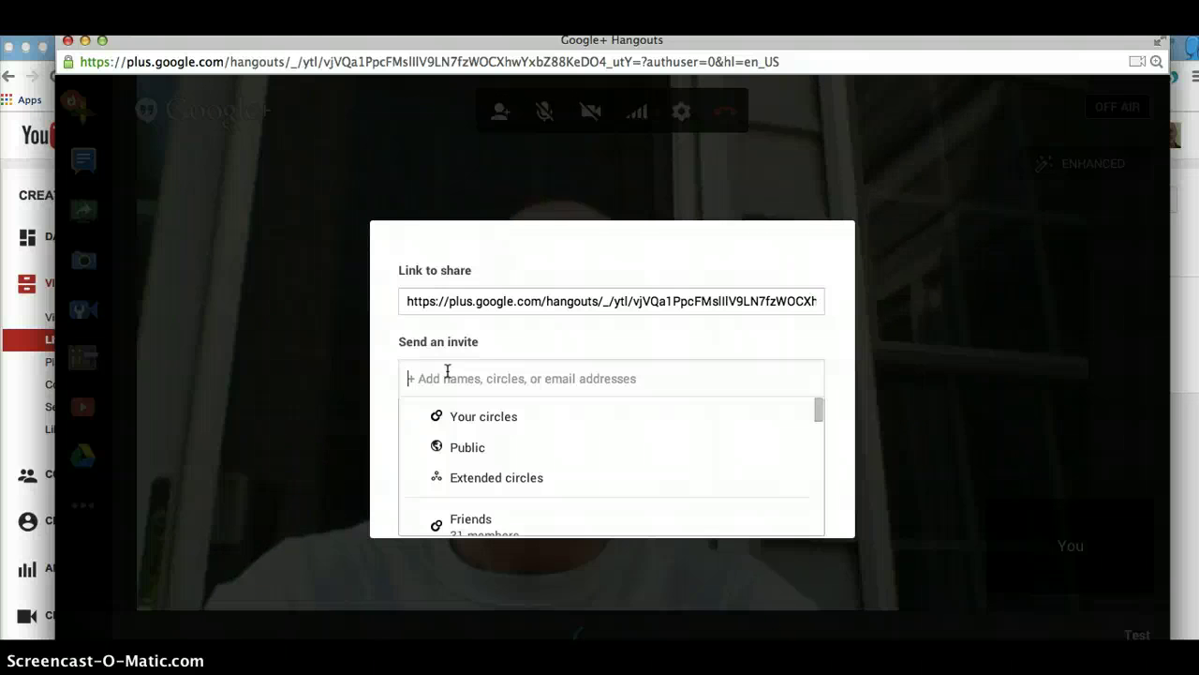
pyautogui.scroll(-5, 478, 437)
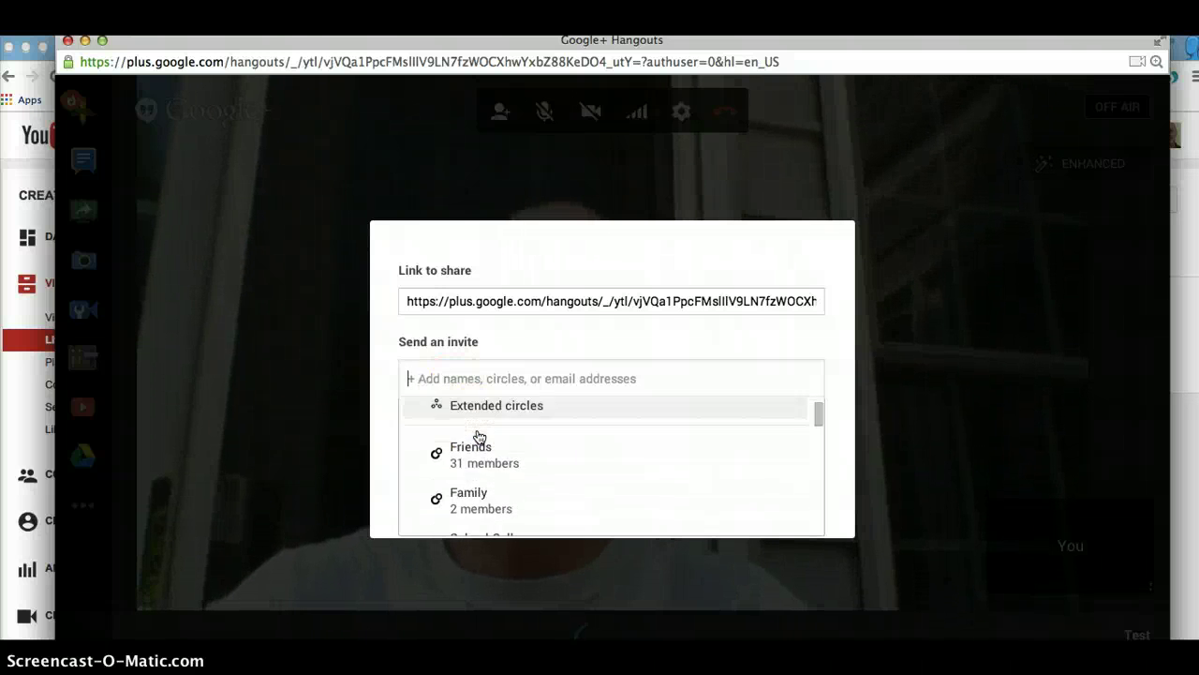
pyautogui.scroll(2, 450, 431)
pyautogui.click(379, 419)
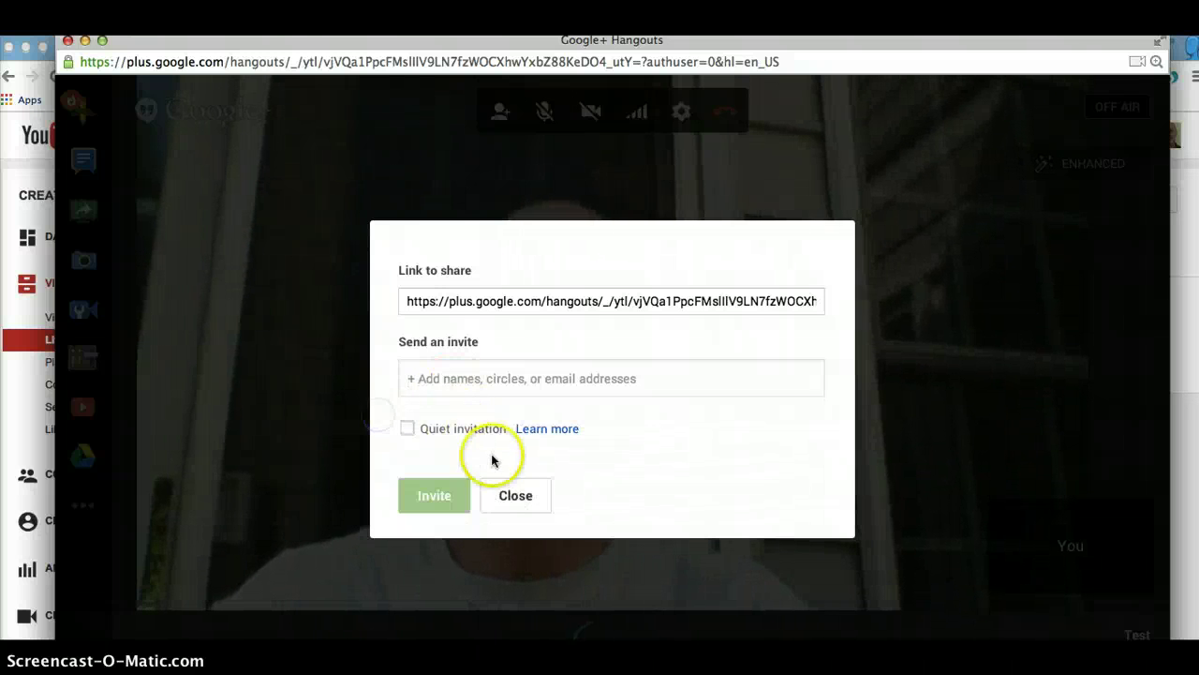
pyautogui.click(501, 491)
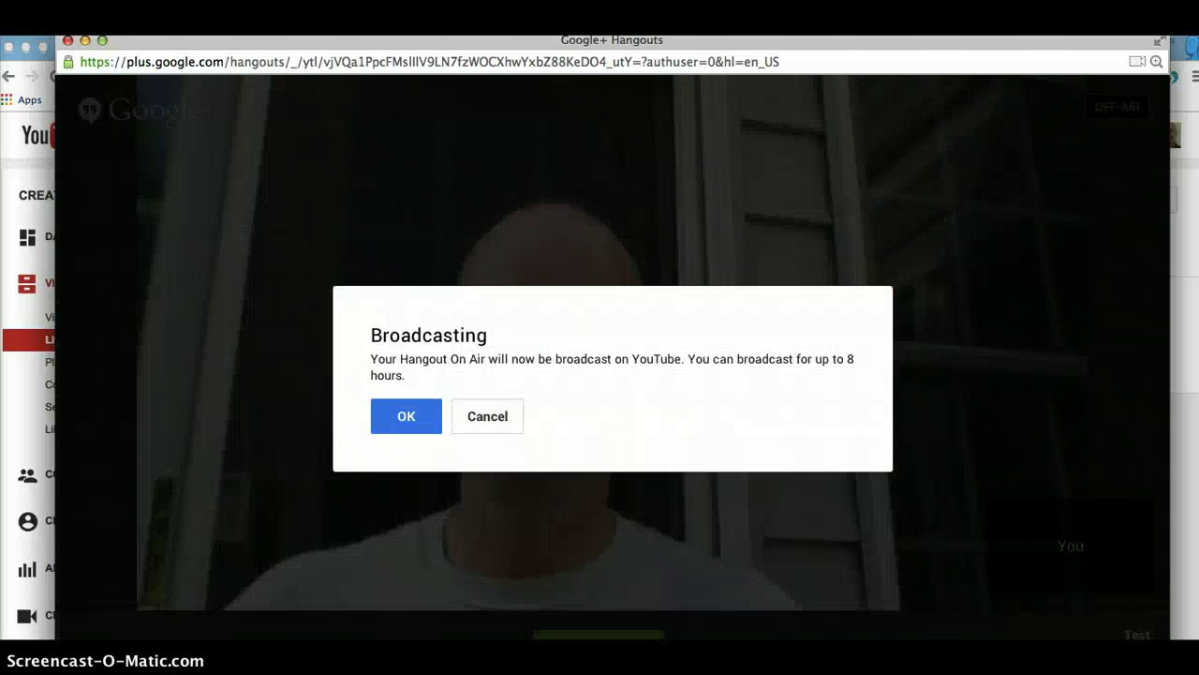
# - Cancel the broadcast and close the hangout window, and return to the Video Manager's list of videos
pyautogui.click(411, 418)
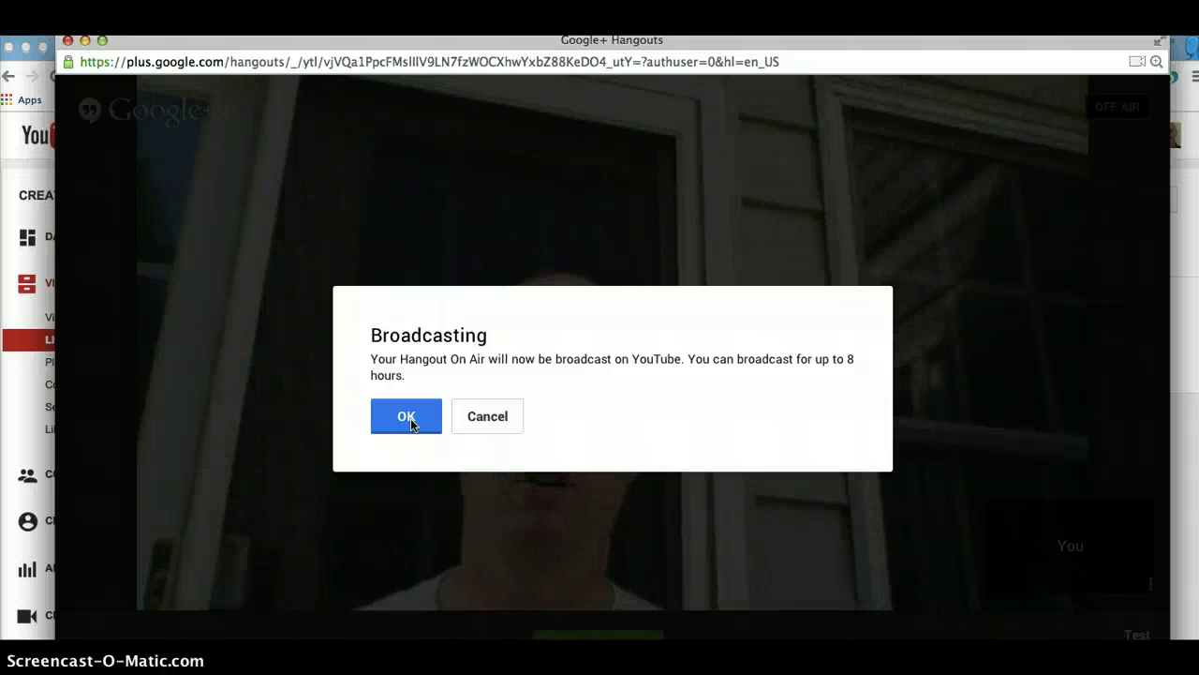
pyautogui.click(493, 418)
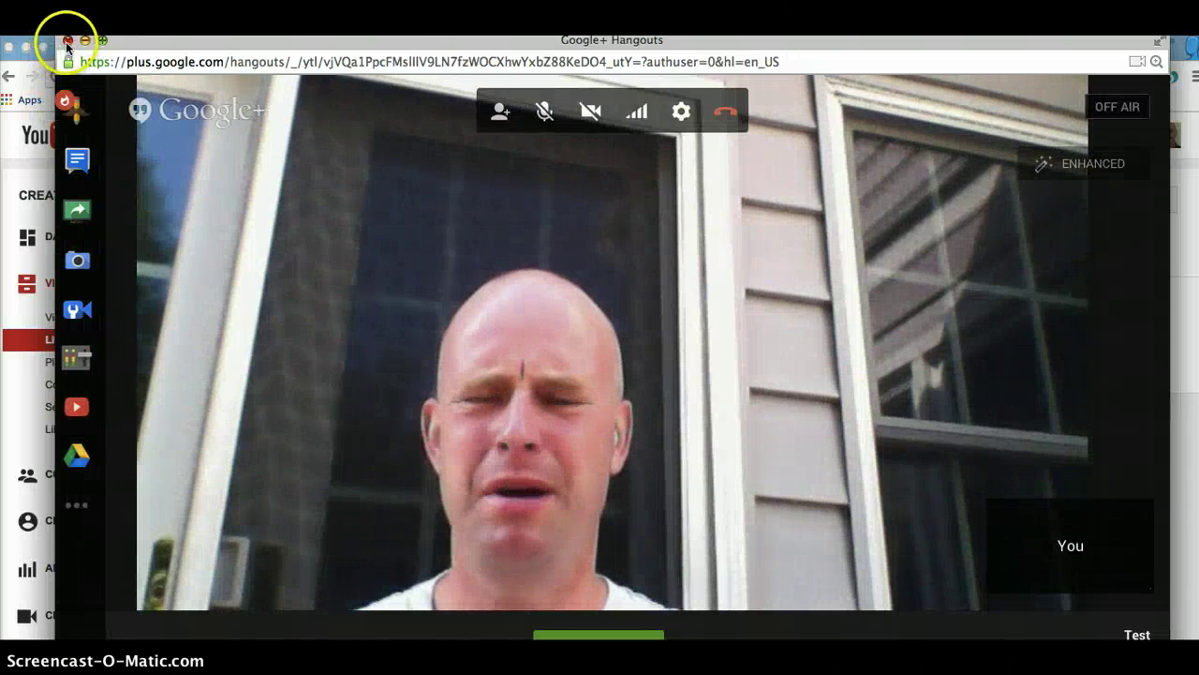
pyautogui.click(67, 42)
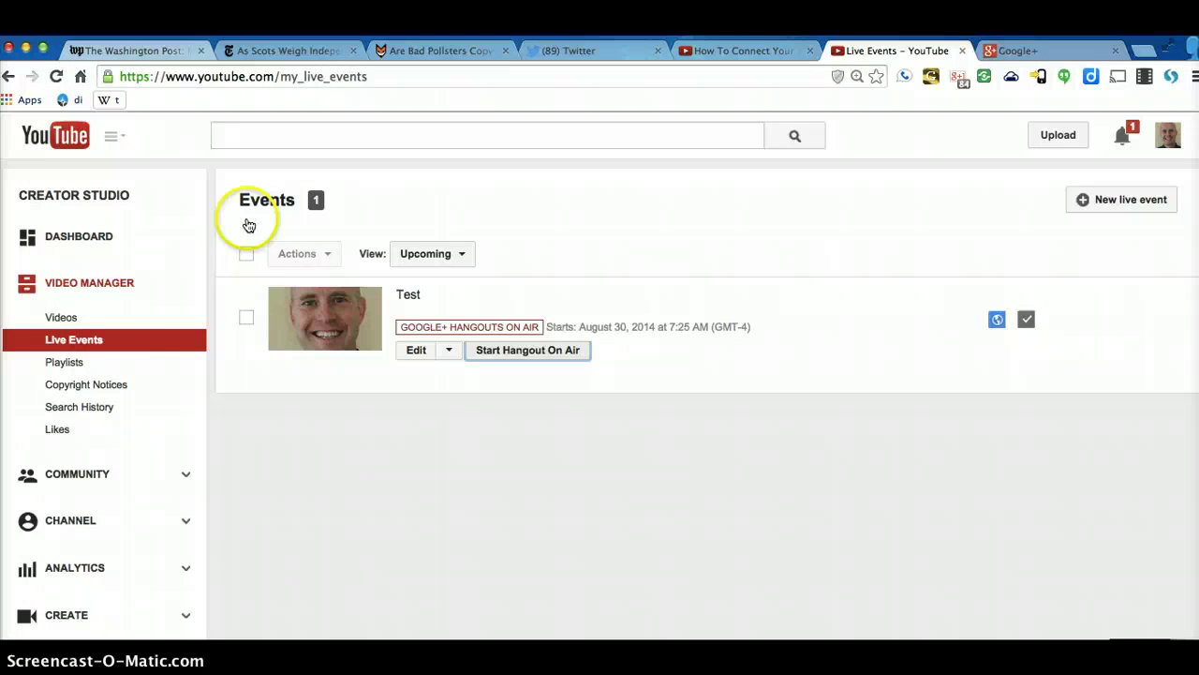
pyautogui.click(81, 320)
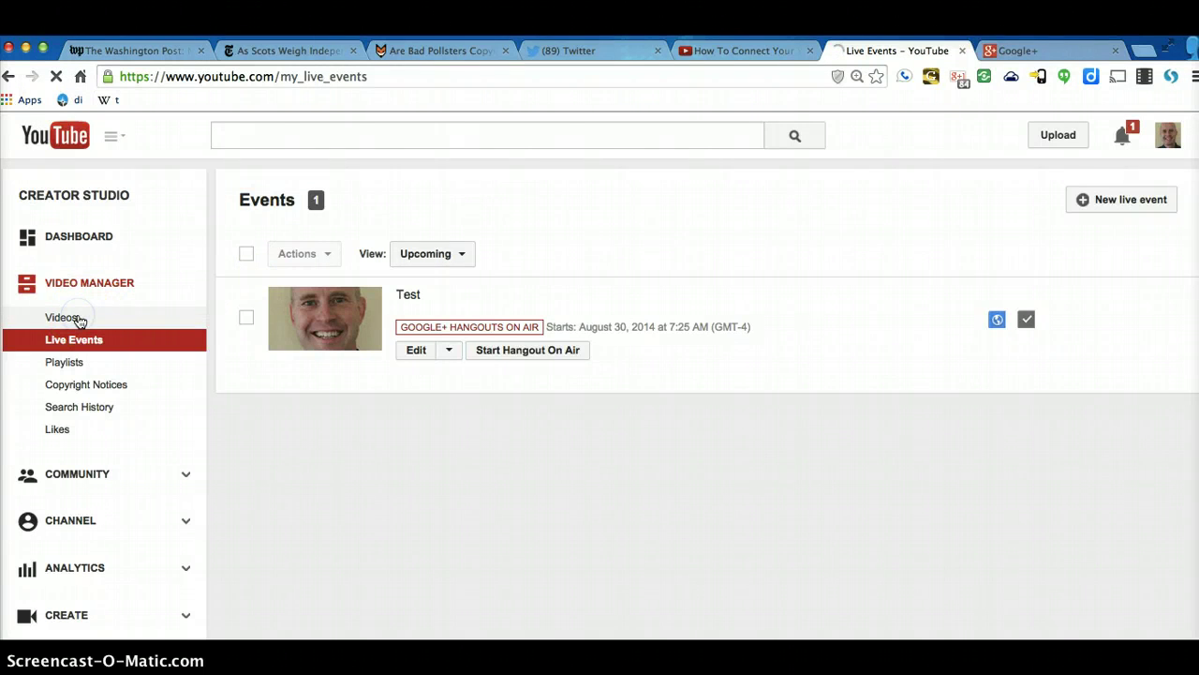